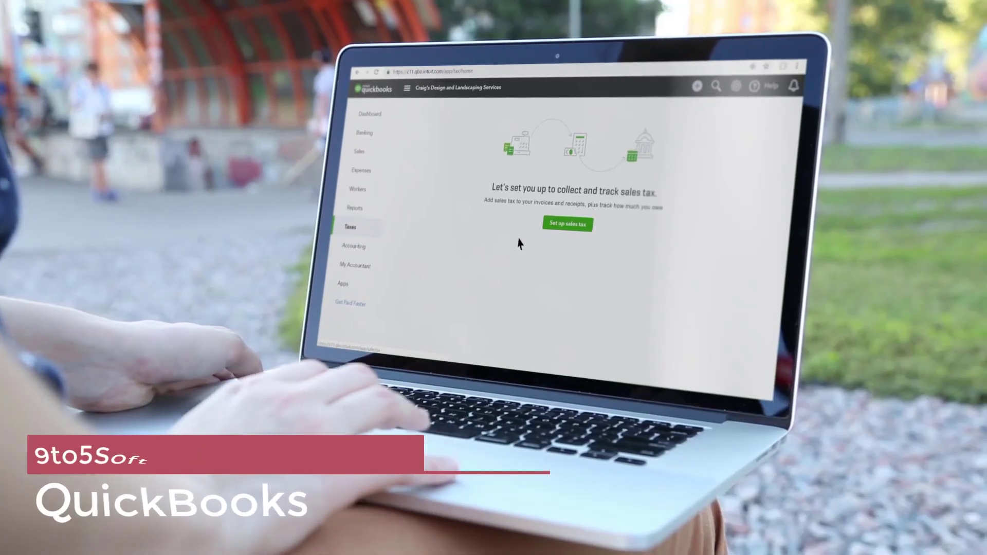
# Start QuickBooks sales tax setup and confirm the business address to reach the agencies step
pyautogui.click(567, 226)
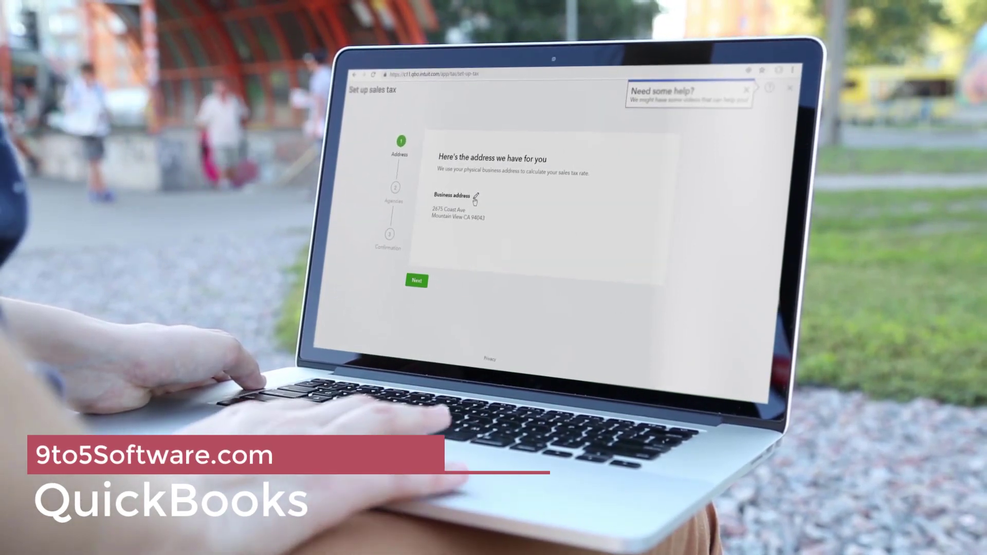
pyautogui.click(416, 281)
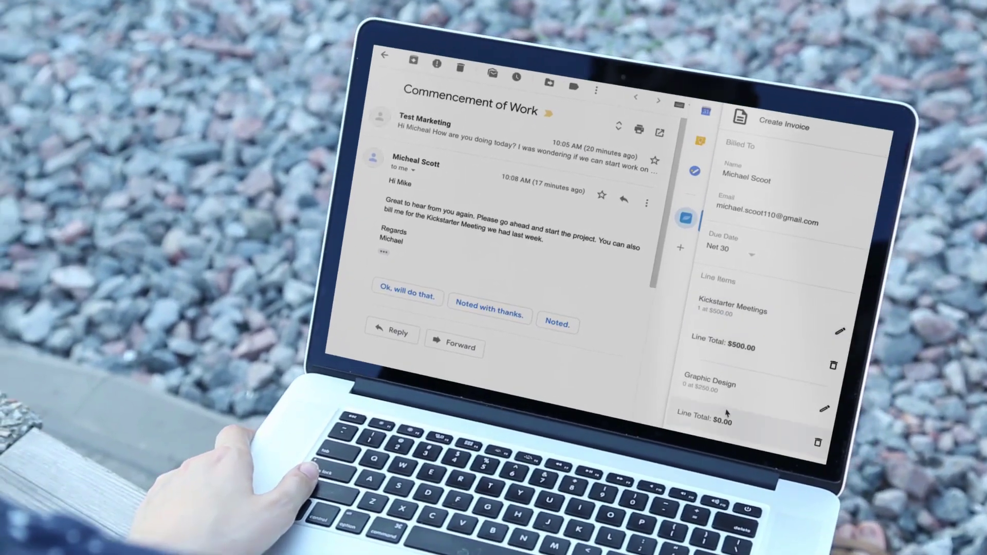
pyautogui.scroll(-2, 727, 419)
pyautogui.scroll(-1, 727, 418)
# Delete the $0 Graphic Design line item from the FreshBooks invoice draft
pyautogui.click(727, 417)
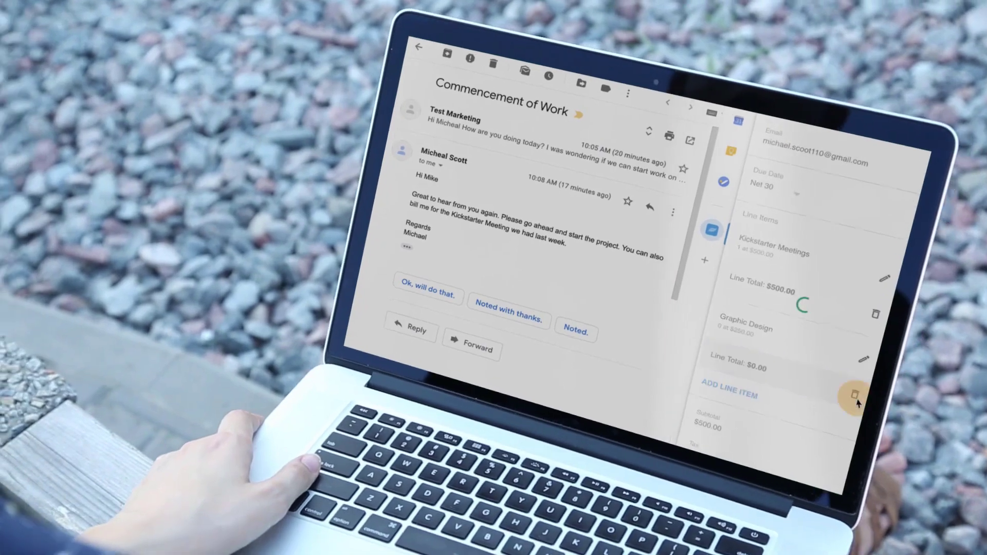